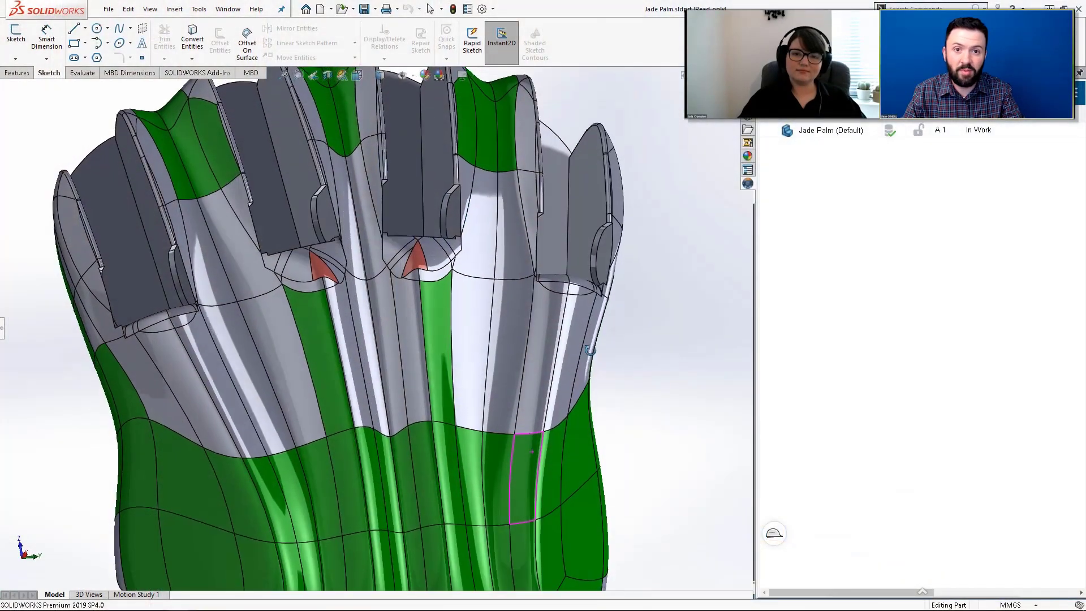
Create new revision B.1 of the Jade Palm part with the comment "Finished detailing of remaining areas"
middle_click_drag(590, 349, 584, 290)
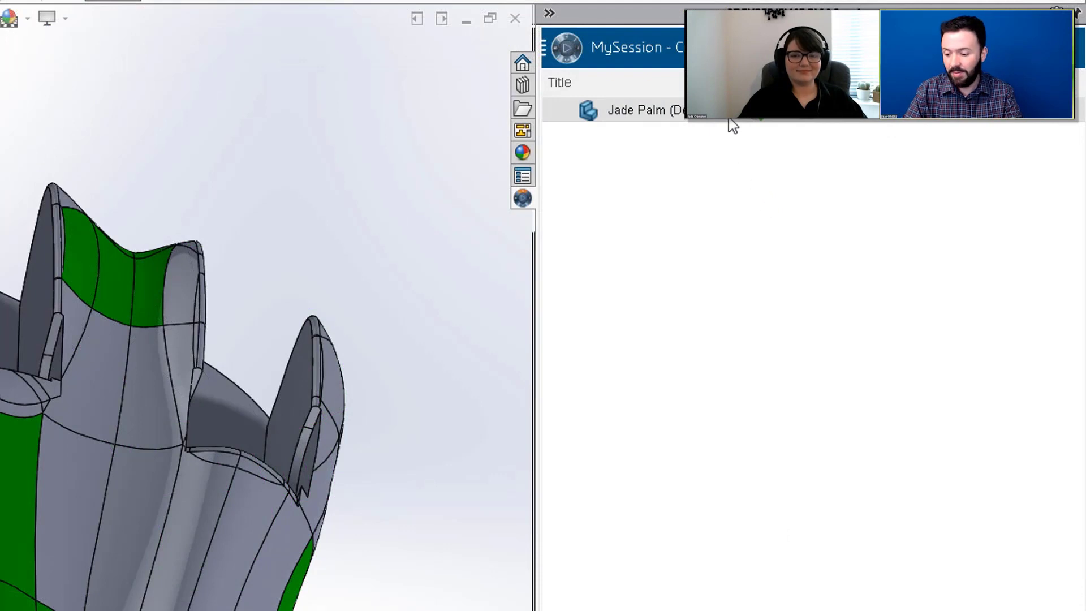
right_click(729, 118)
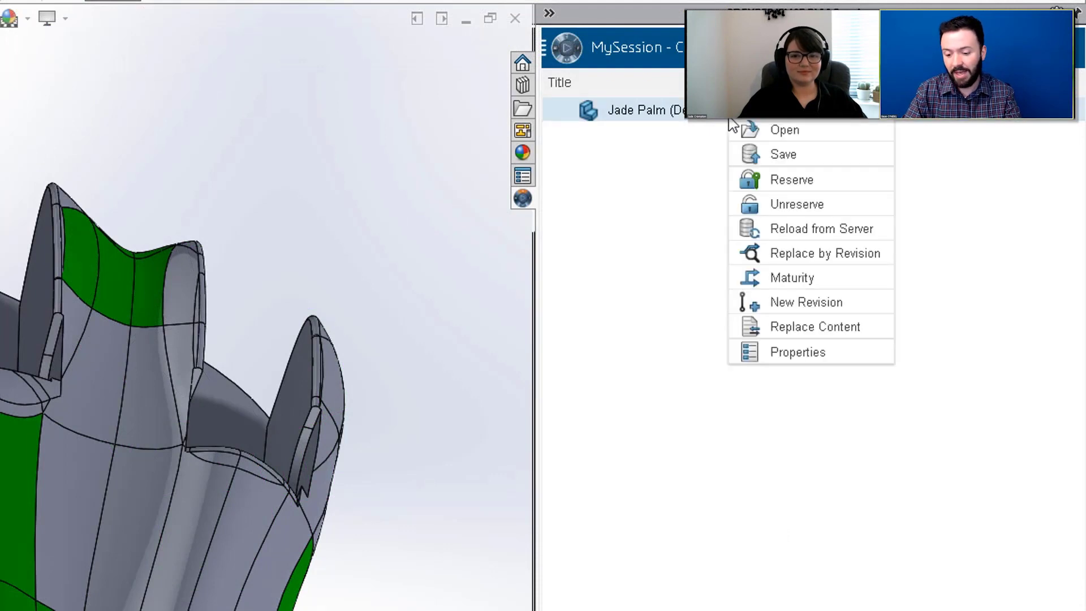
left_click(755, 305)
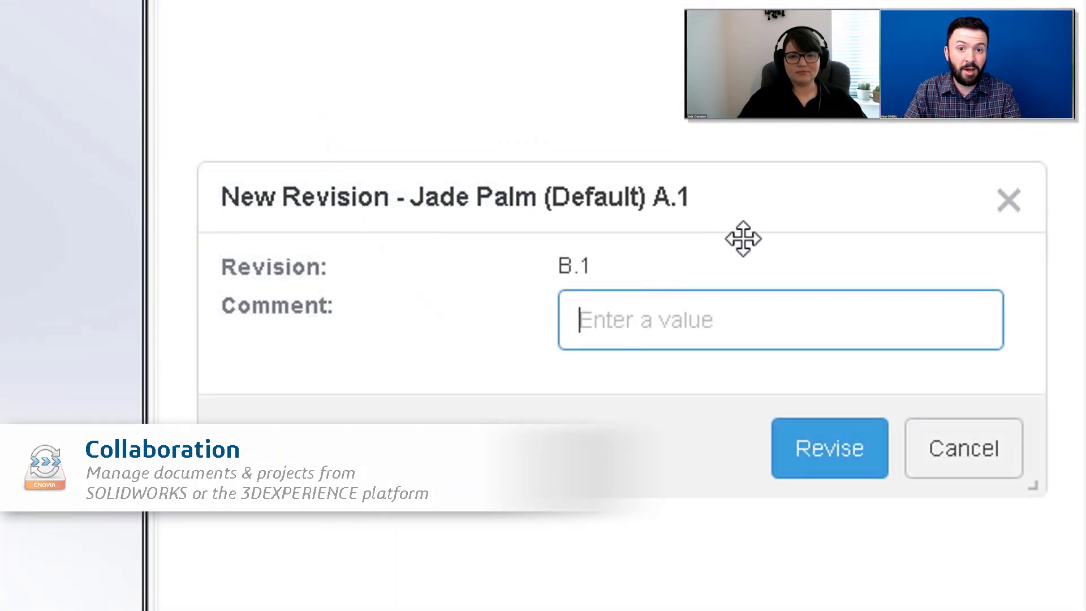
type("Finished d")
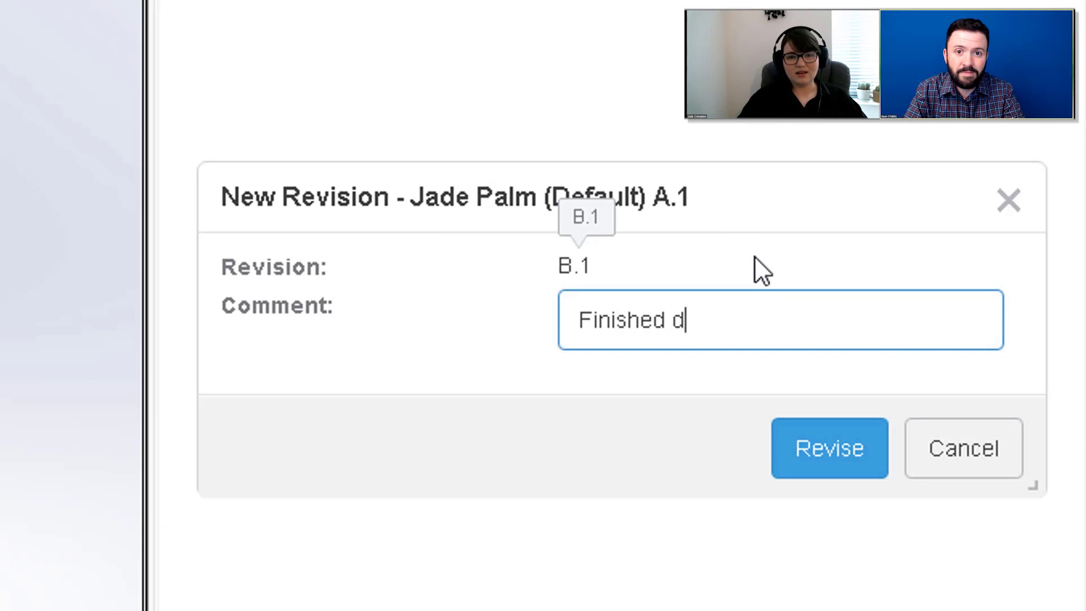
type("etailing of remai")
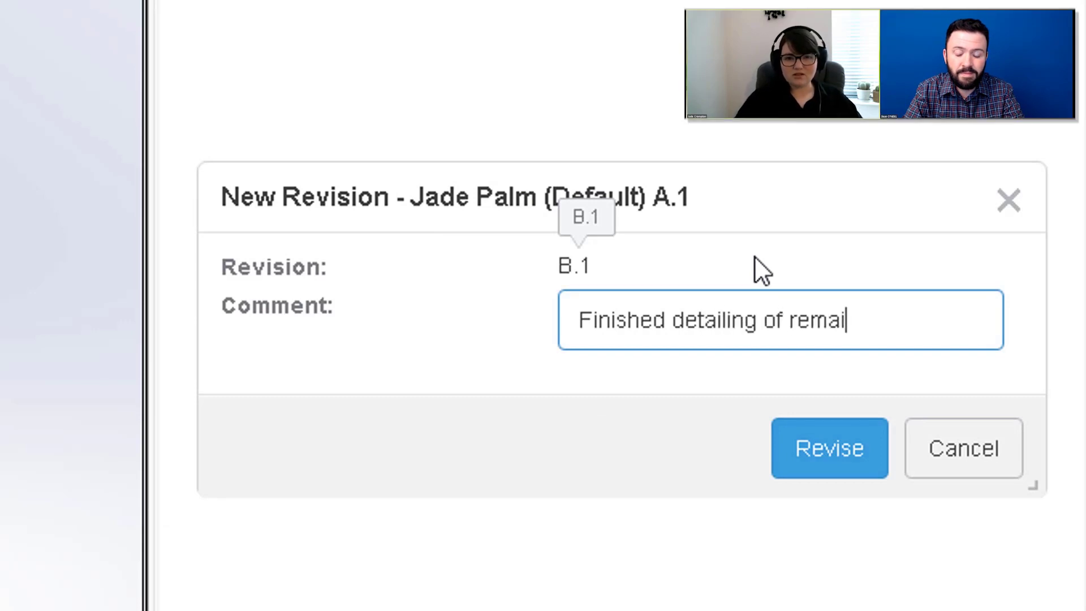
type("ning areas")
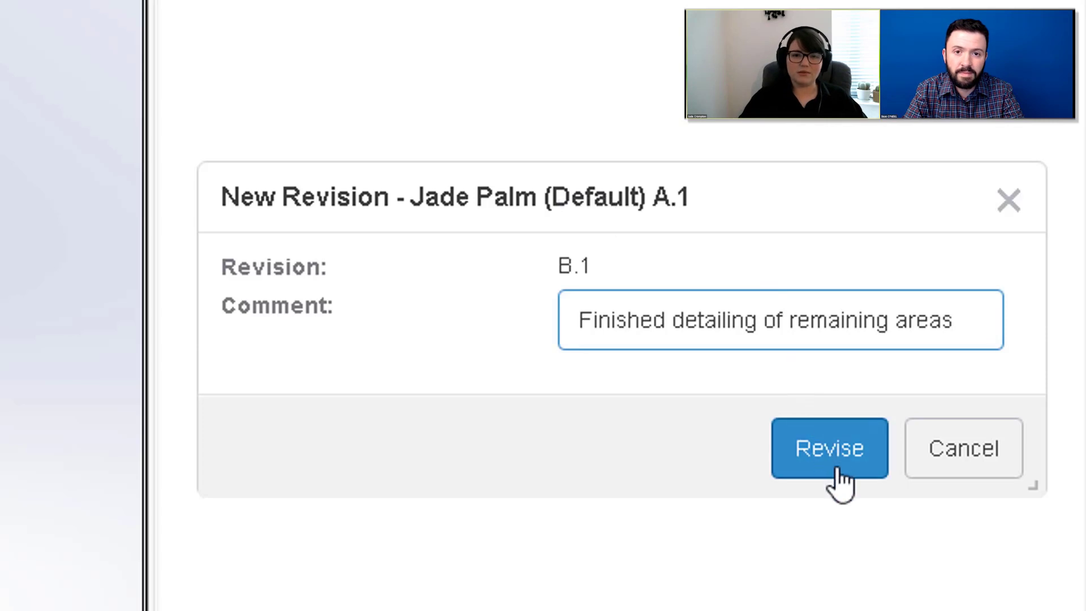
left_click(839, 480)
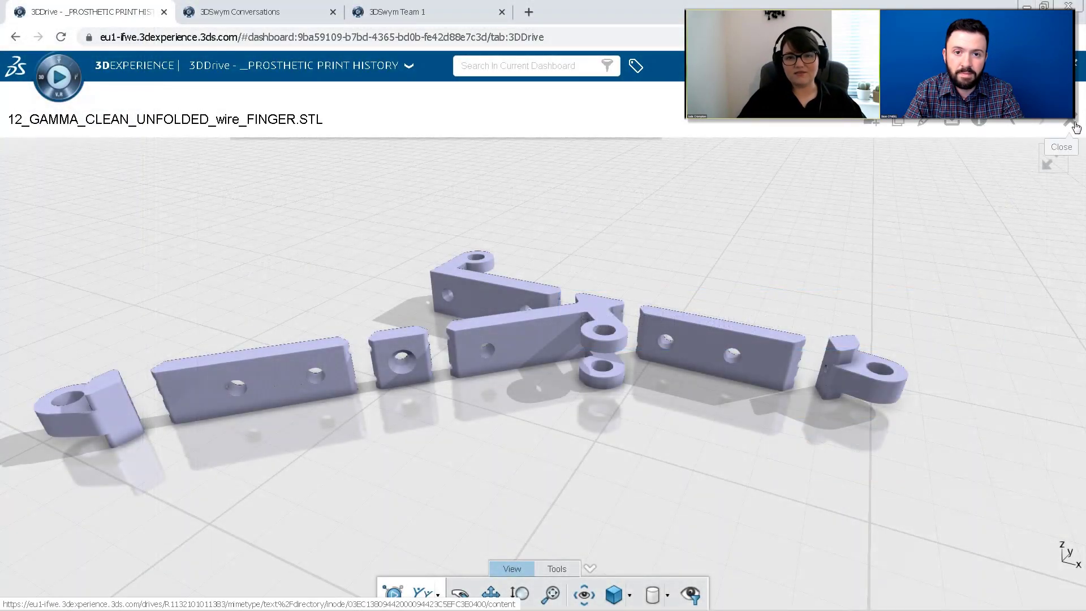
In 3DDrive, close the STL preview, open Team Prosthetic ARMada Assembly.SLDASM from the PRODUCTION FINGER folder, and inspect the hand from several sides
left_click(1076, 128)
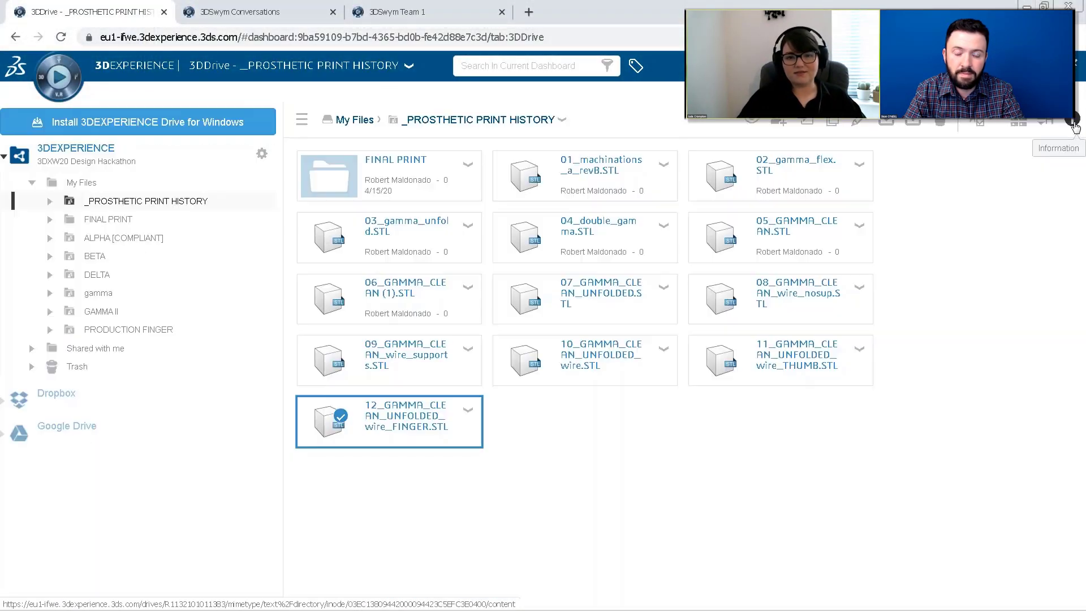
left_click(150, 331)
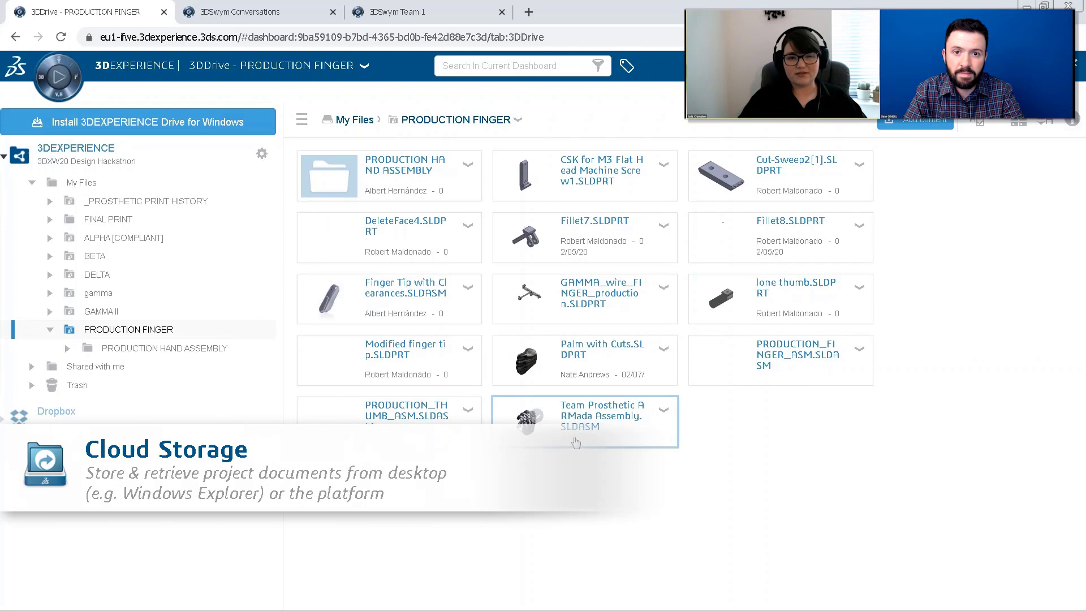
left_click(576, 433)
double_click(576, 434)
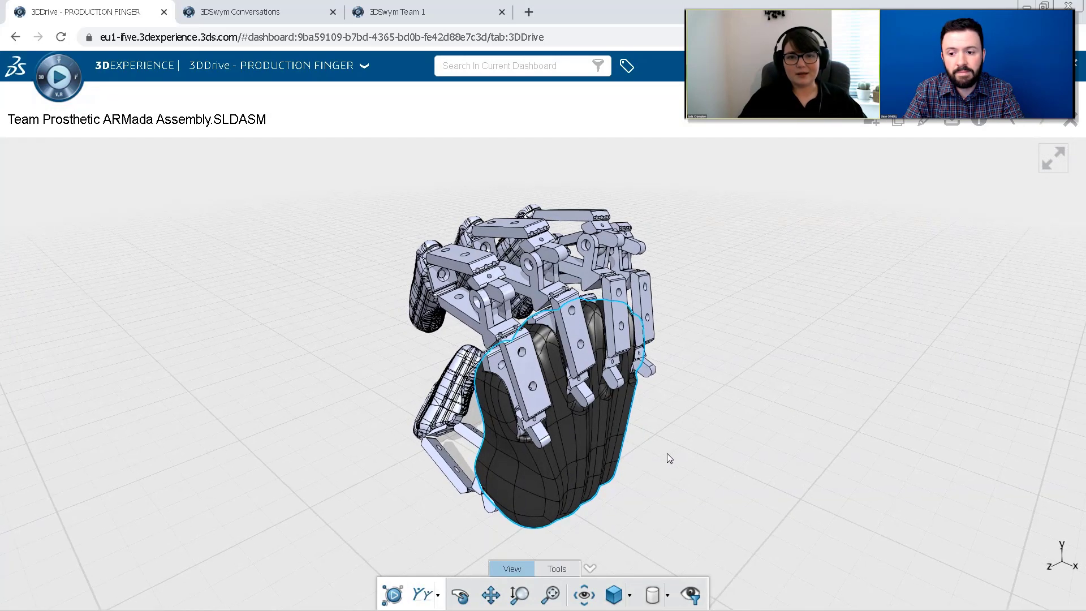
left_click_drag(669, 456, 930, 447)
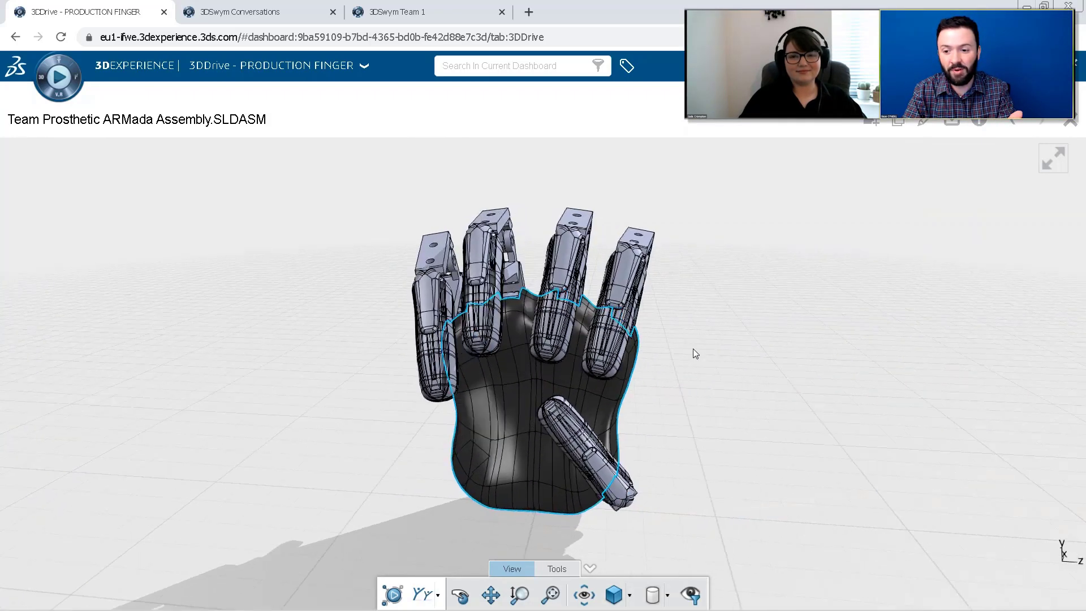
left_click_drag(708, 316, 767, 256)
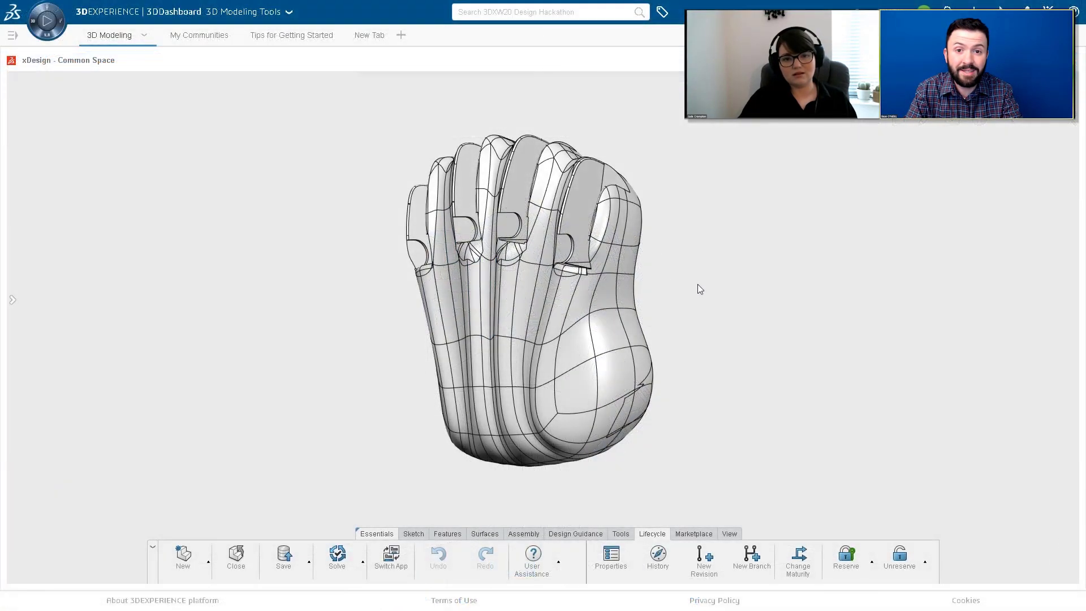
mouse_move(695, 289)
middle_mouse_down()
mouse_move(650, 311)
mouse_move(710, 283)
middle_mouse_up()
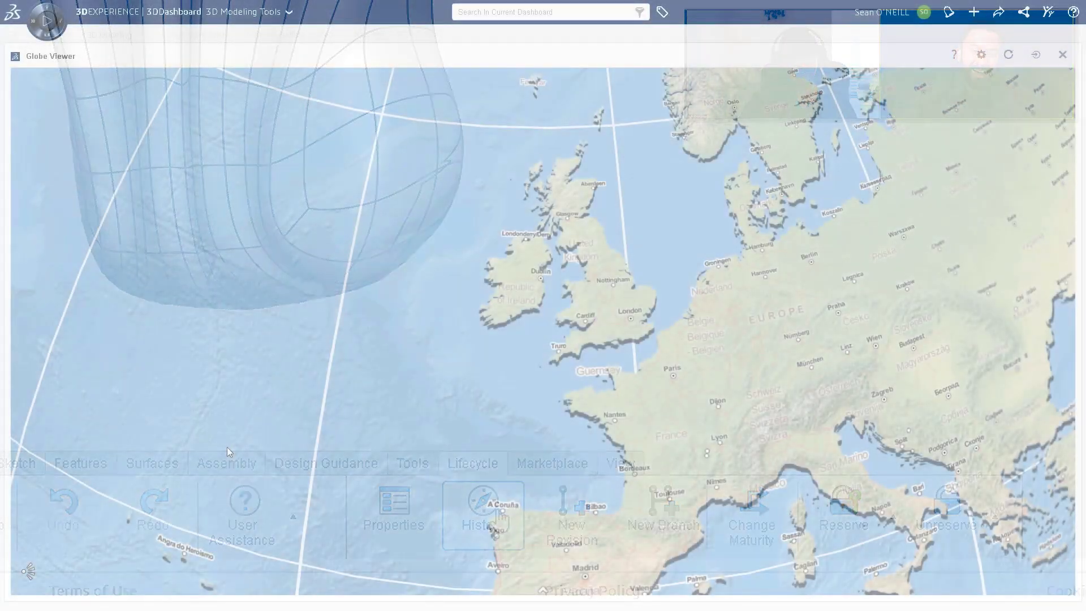
left_click_drag(229, 451, 290, 457)
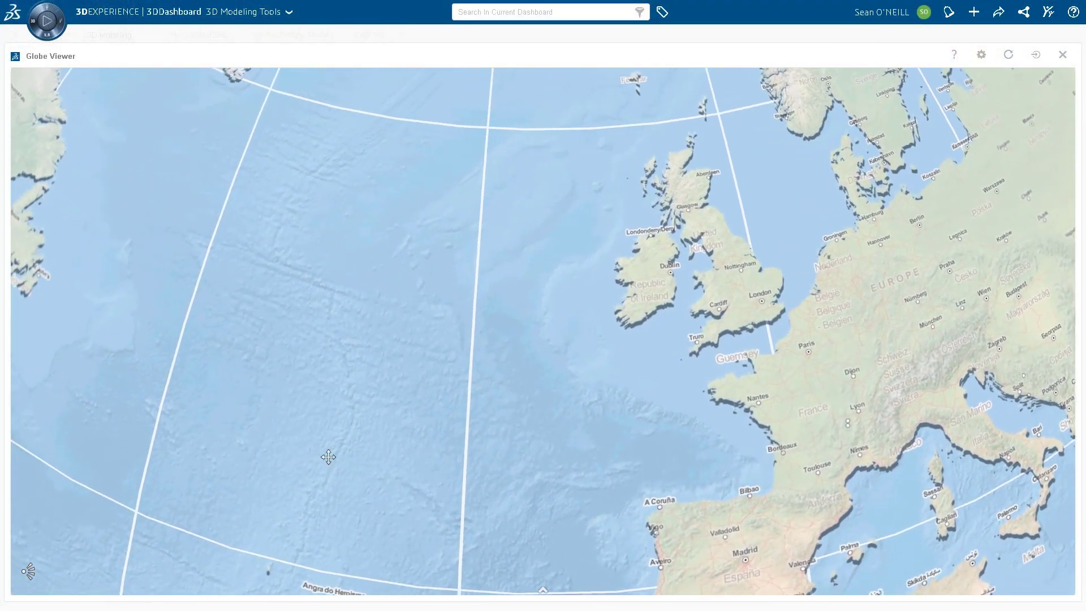
mouse_move(328, 457)
left_mouse_down()
mouse_move(577, 436)
mouse_move(901, 326)
left_mouse_up()
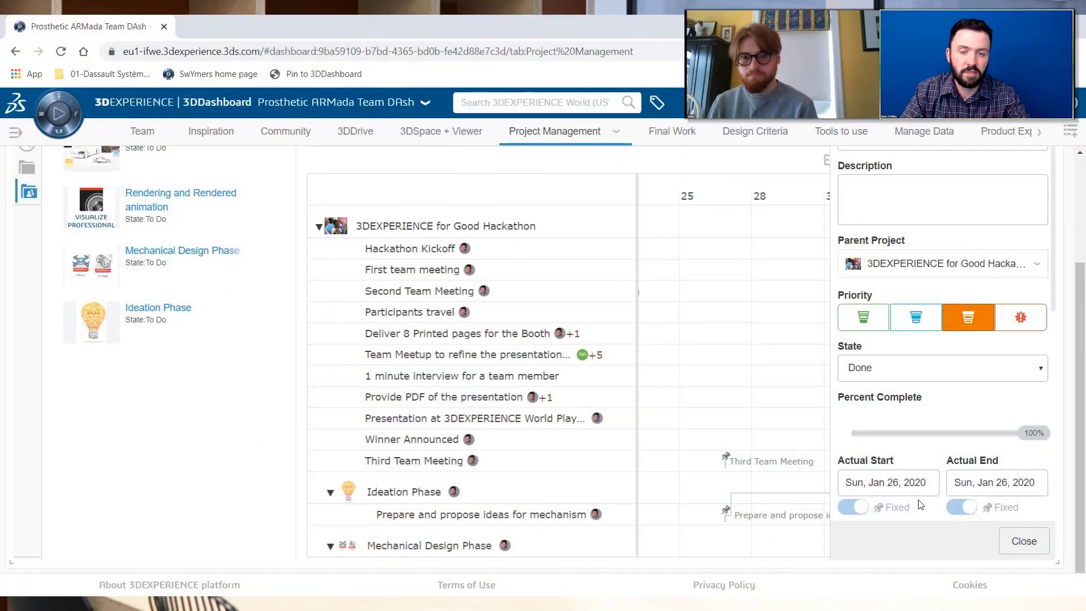
In the 3DDashboard project schedule, close the open task details and review the timeline through the Final Presentation Preparation tasks
left_click(1024, 541)
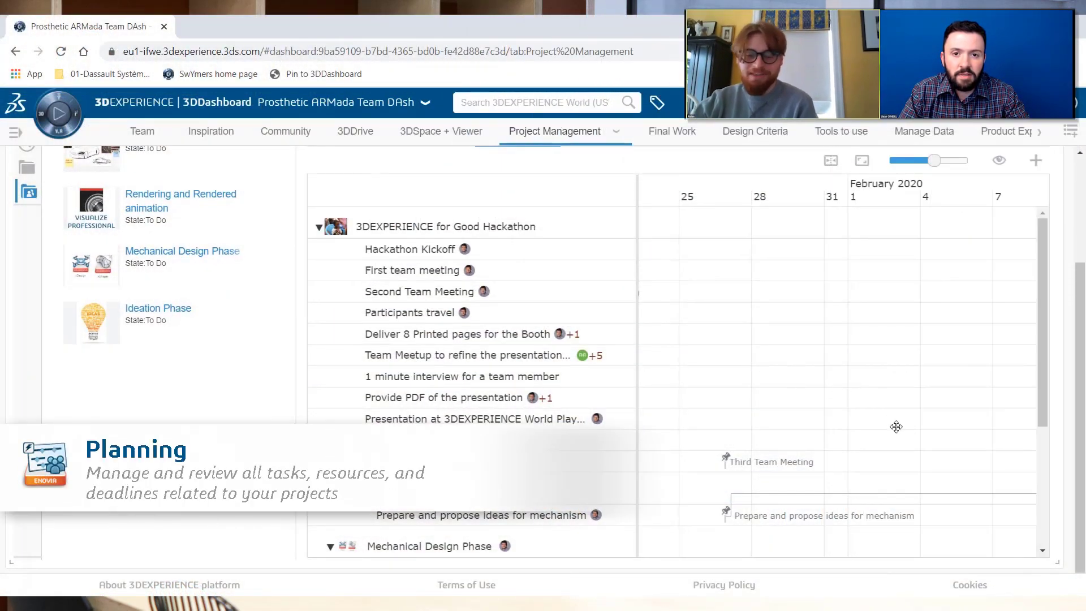
left_click_drag(796, 392, 916, 337)
left_click_drag(932, 168, 927, 167)
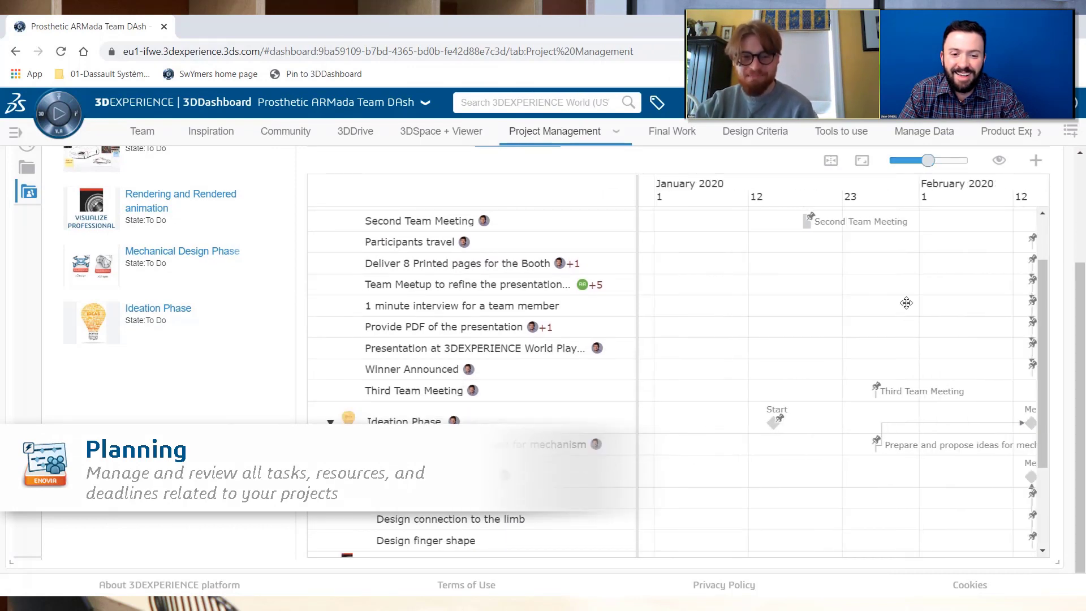
left_click_drag(798, 513, 556, 509)
scroll(478, 543, "down", 2)
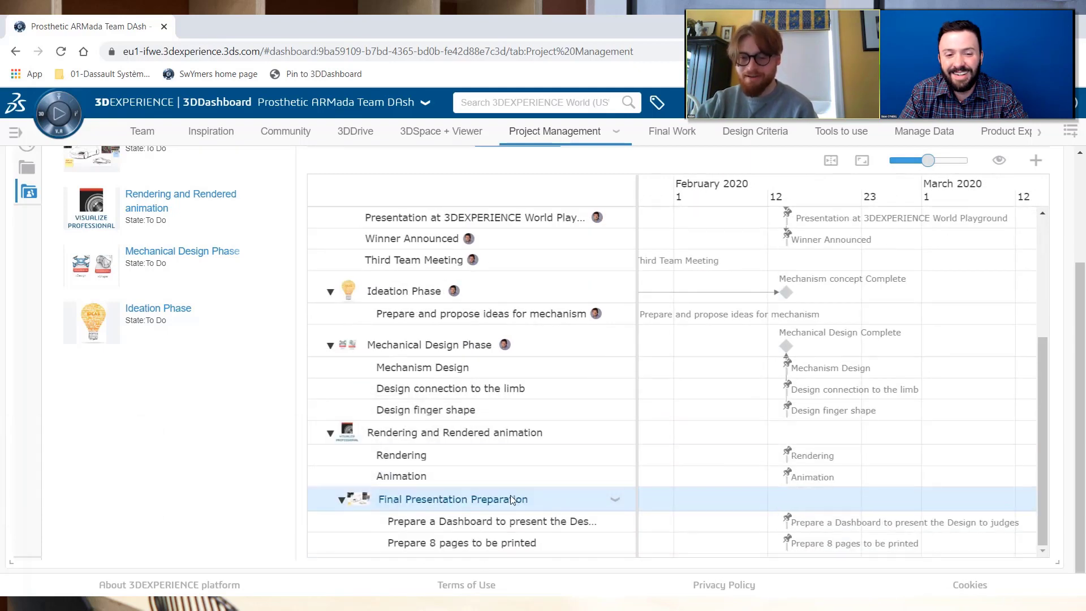
Assign a team member to the Animation task under Rendering and Rendered animation, and close the task details
double_click(788, 480)
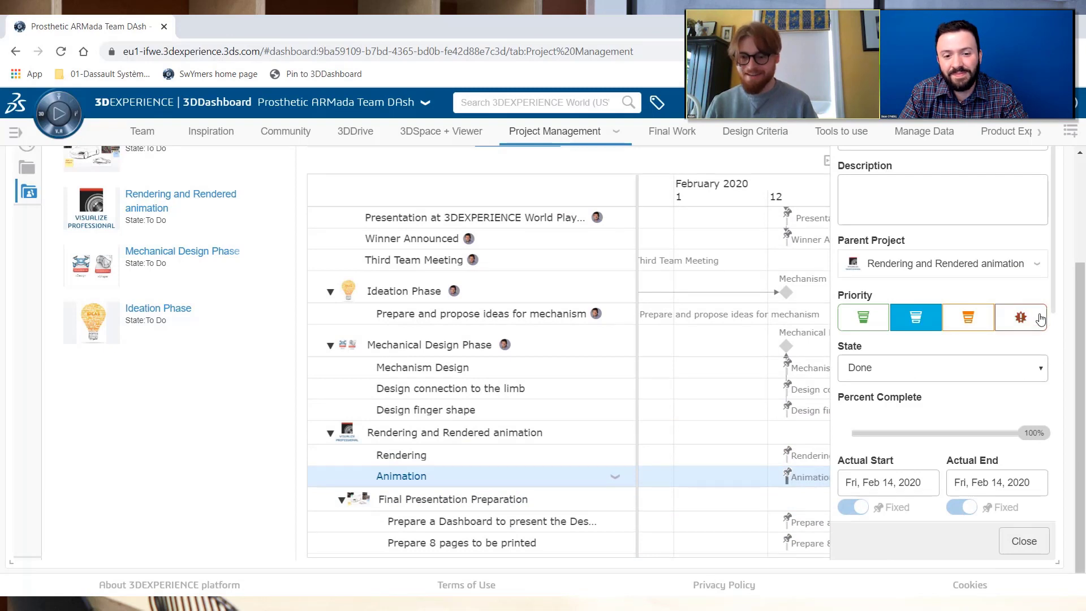
scroll(1053, 254, "down", 5)
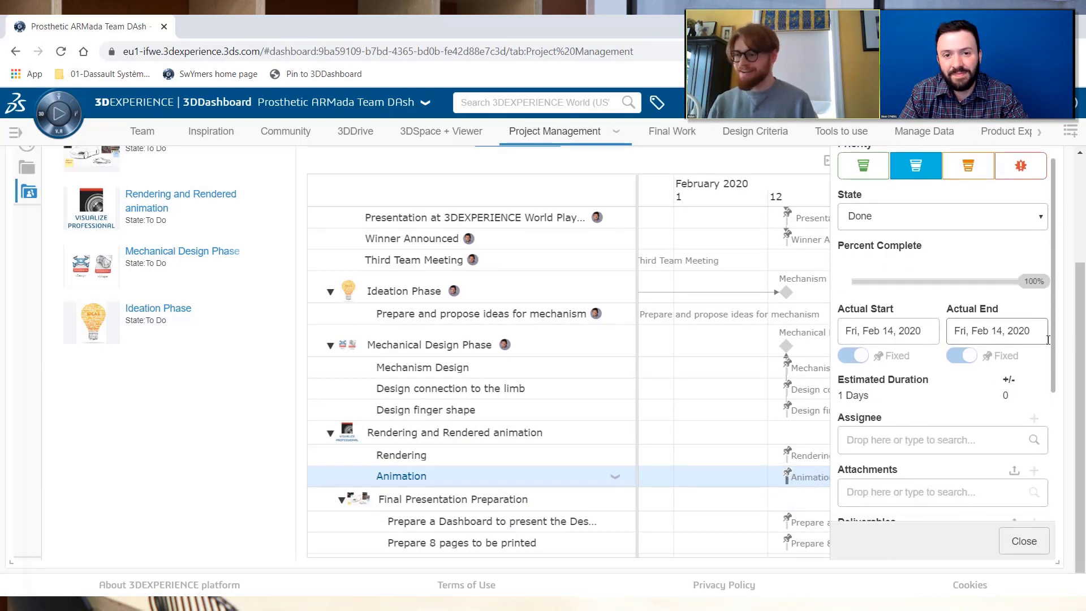
scroll(1036, 419, "down", 3)
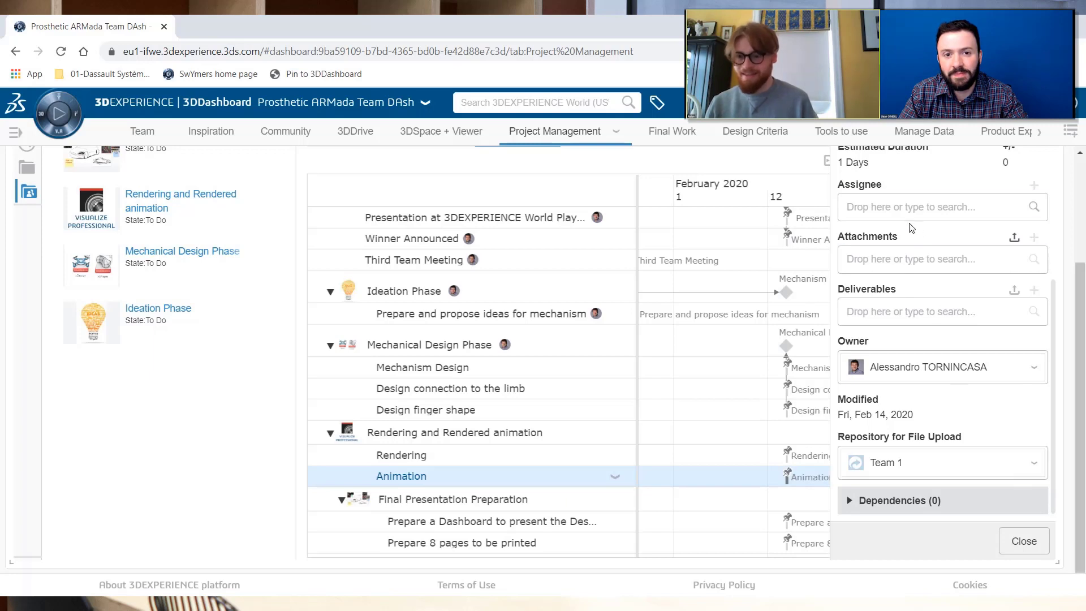
left_click(892, 208)
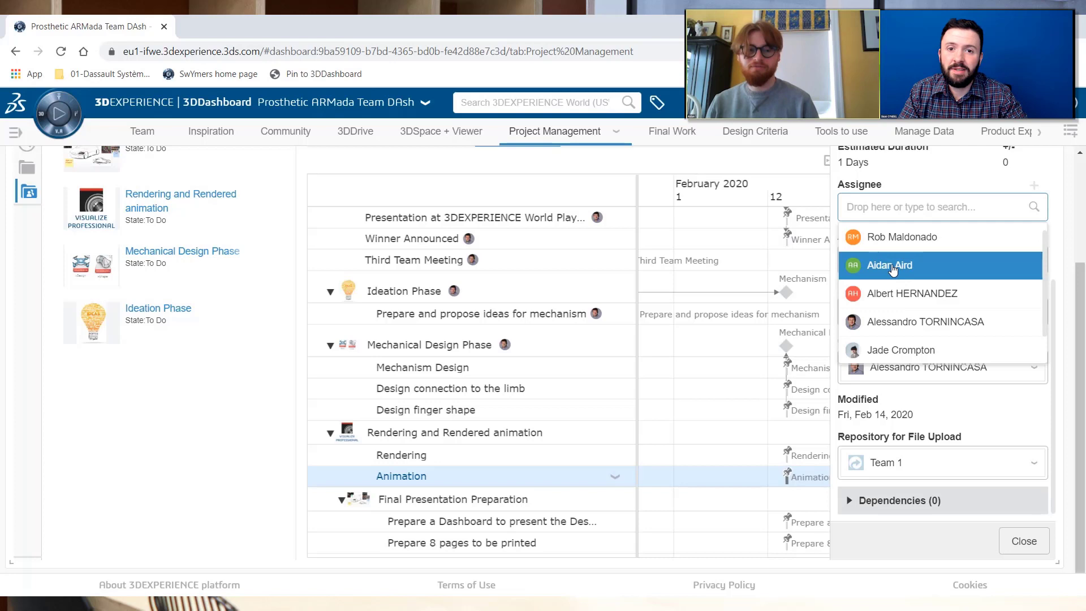
left_click(892, 266)
left_click(970, 542)
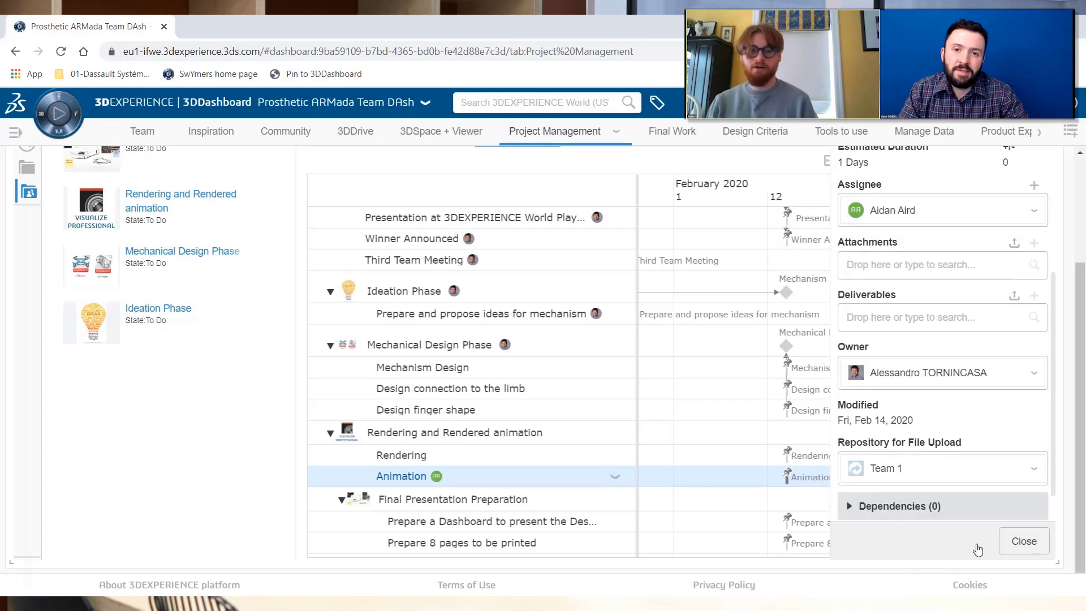
left_click(1025, 542)
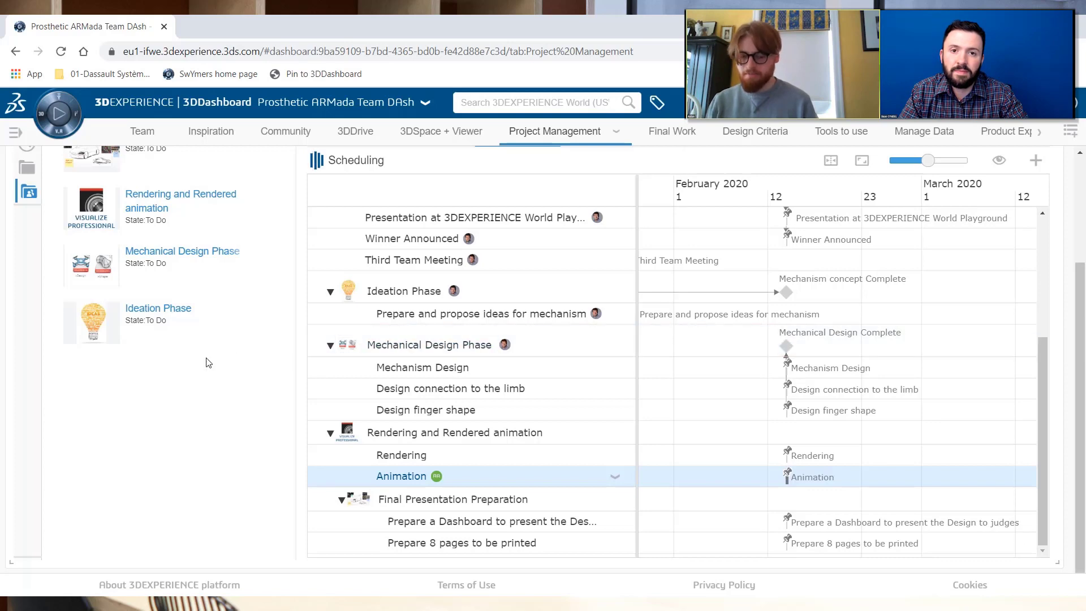
Open the notification about the liked comment on Thumb research and close the notification center
scroll(206, 364, "up", 3)
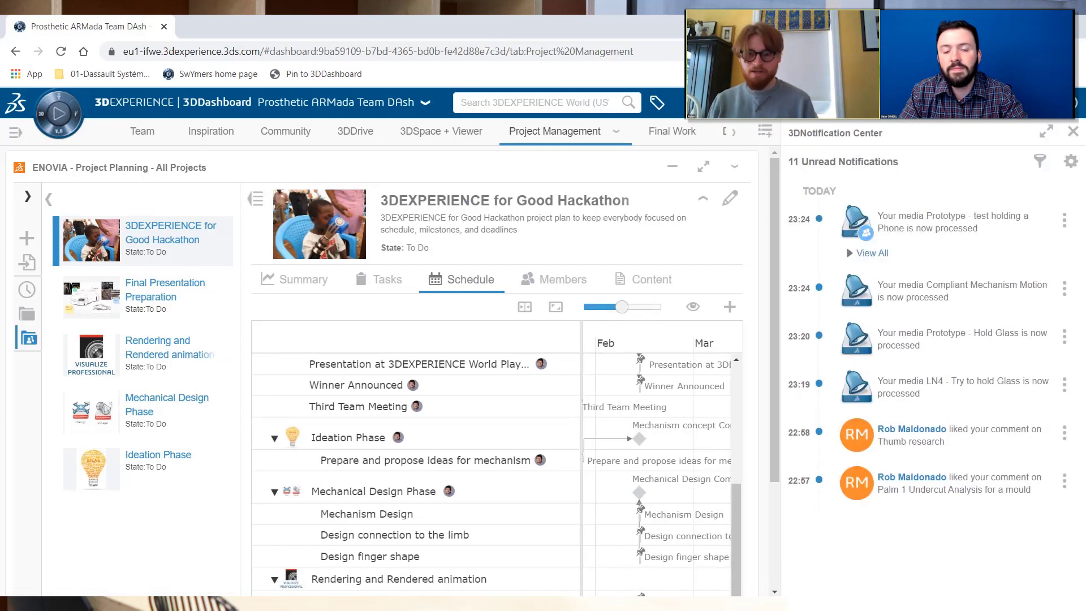
left_click(917, 442)
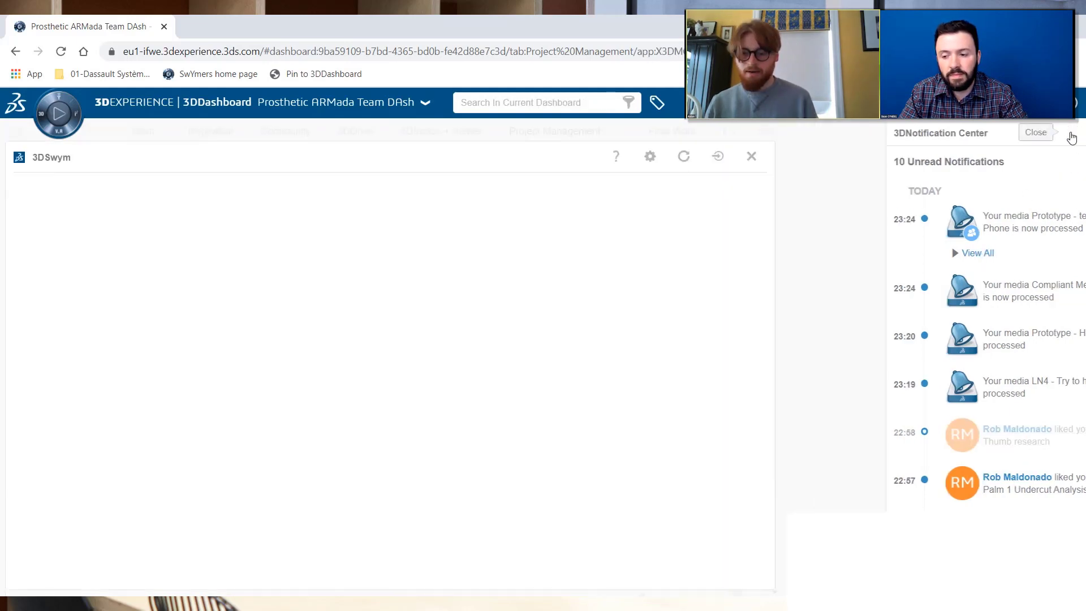
left_click(1072, 134)
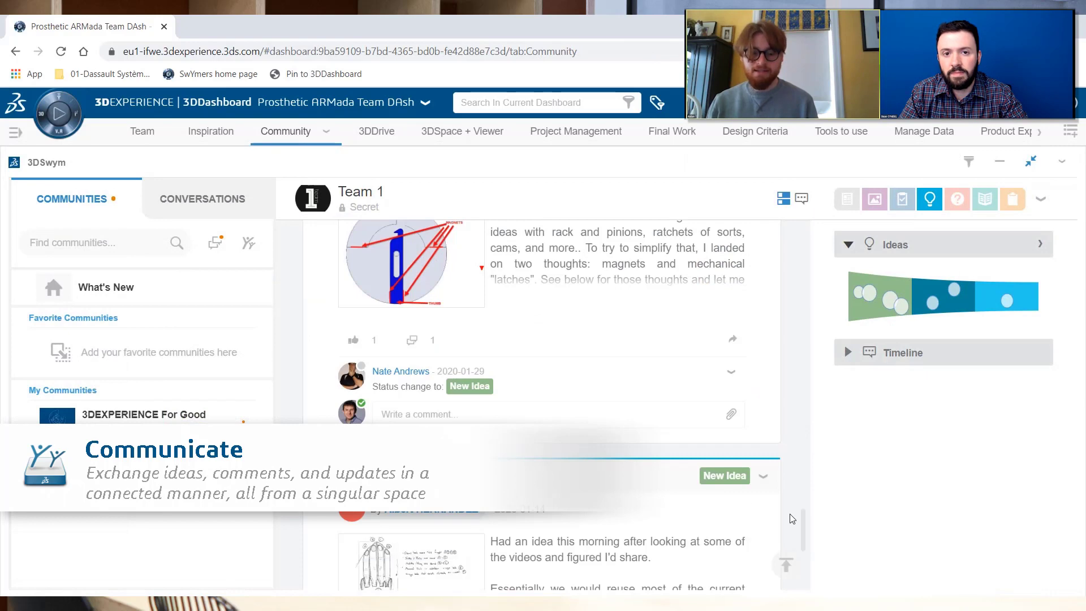
Review the ideas of the Team 1 community, including the Quick Sketch post and the idea funnel entries
scroll(671, 514, "down", 5)
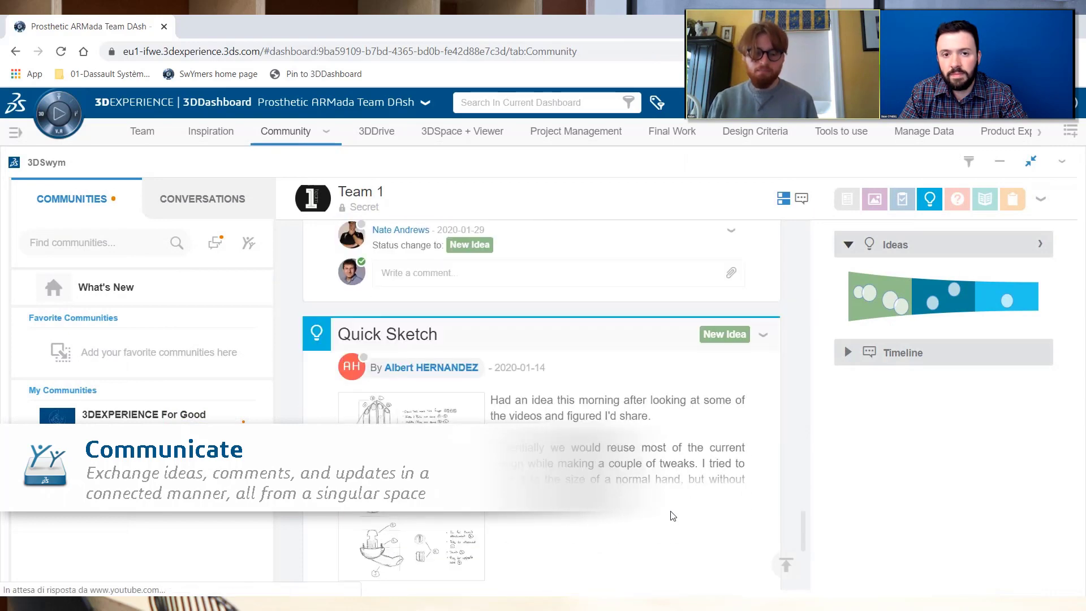
scroll(673, 516, "up", 1)
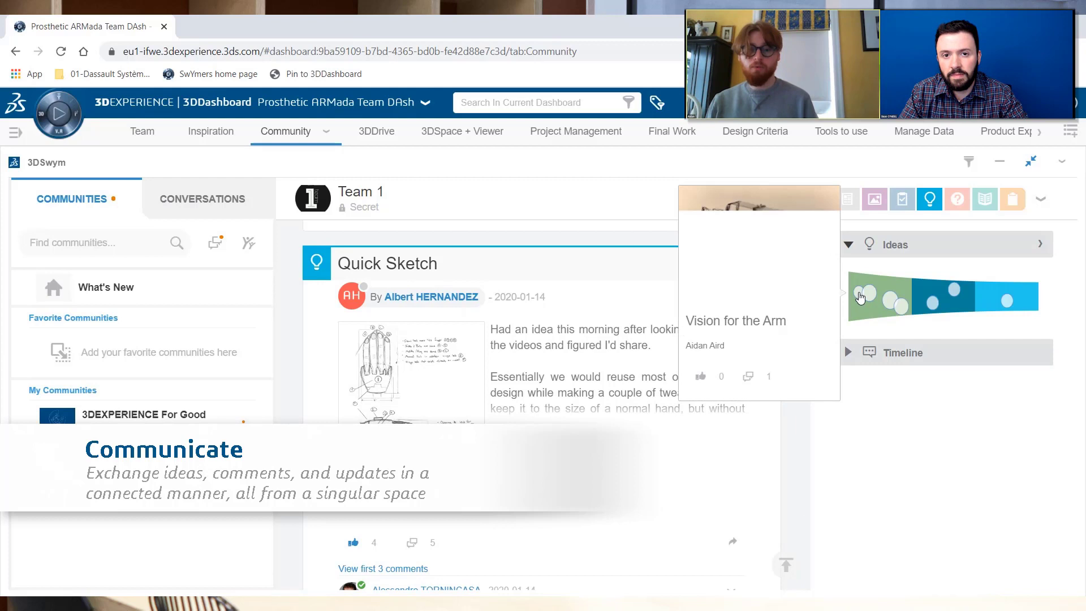
mouse_move(892, 303)
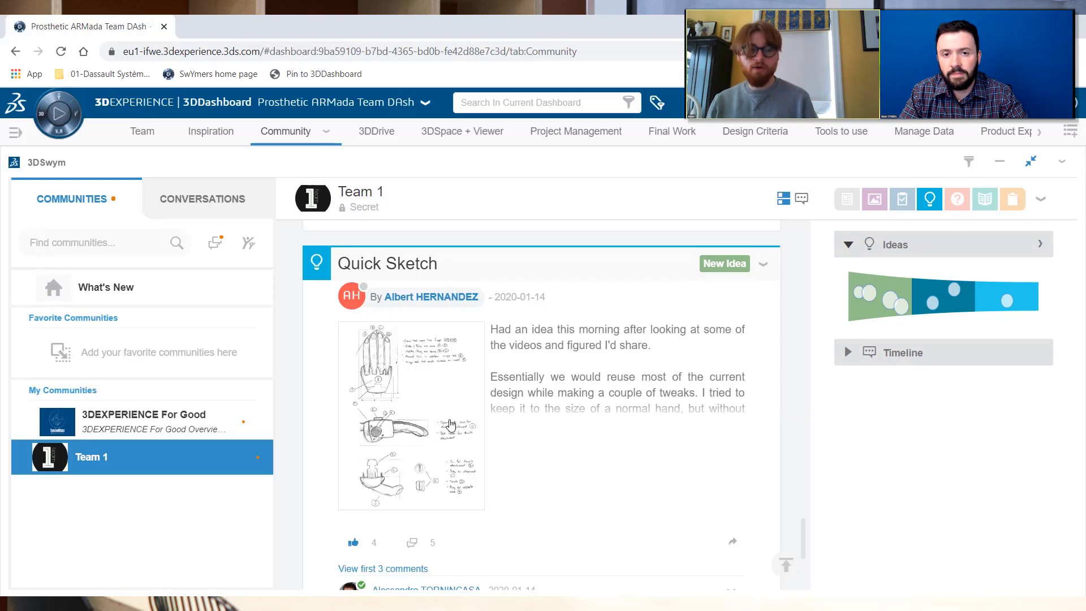
left_click(453, 425)
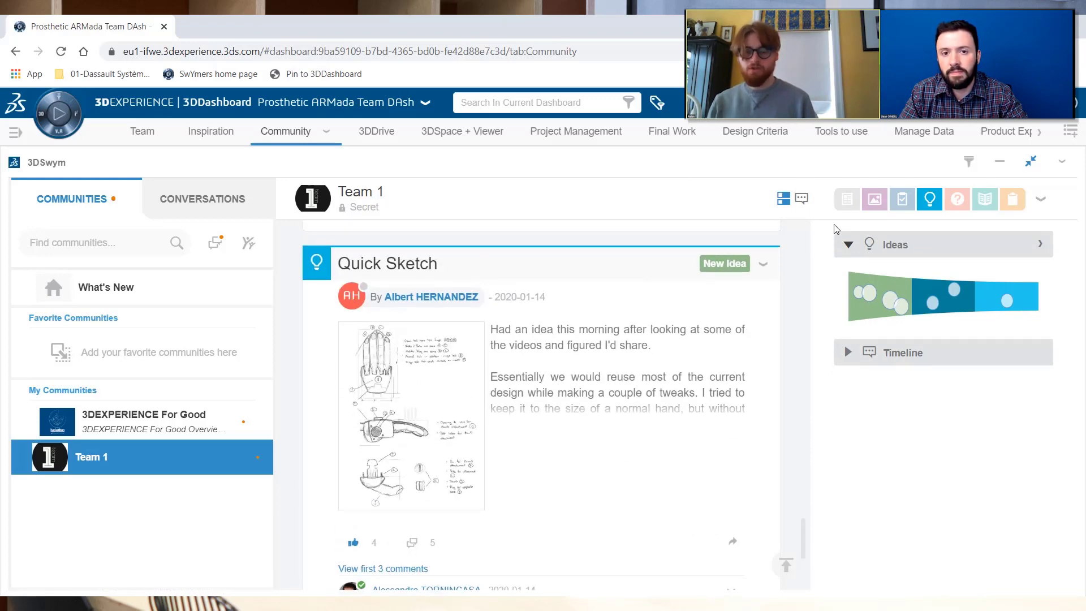
Switch the Team 1 community to its posts and browse from the World Agenda post to the Hand Moulding Test post
left_click(847, 199)
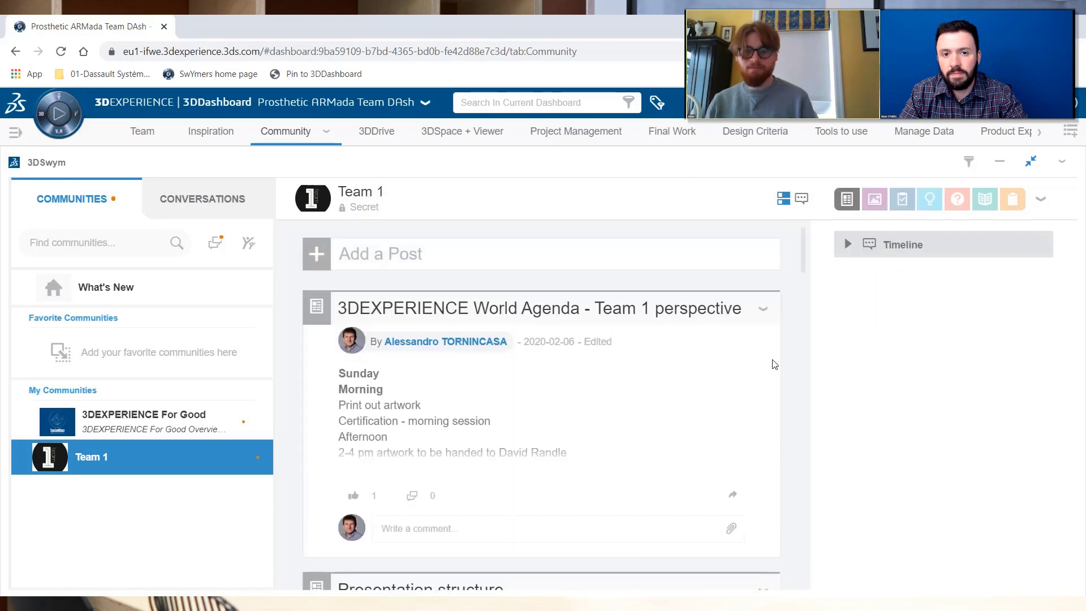
scroll(735, 407, "down", 5)
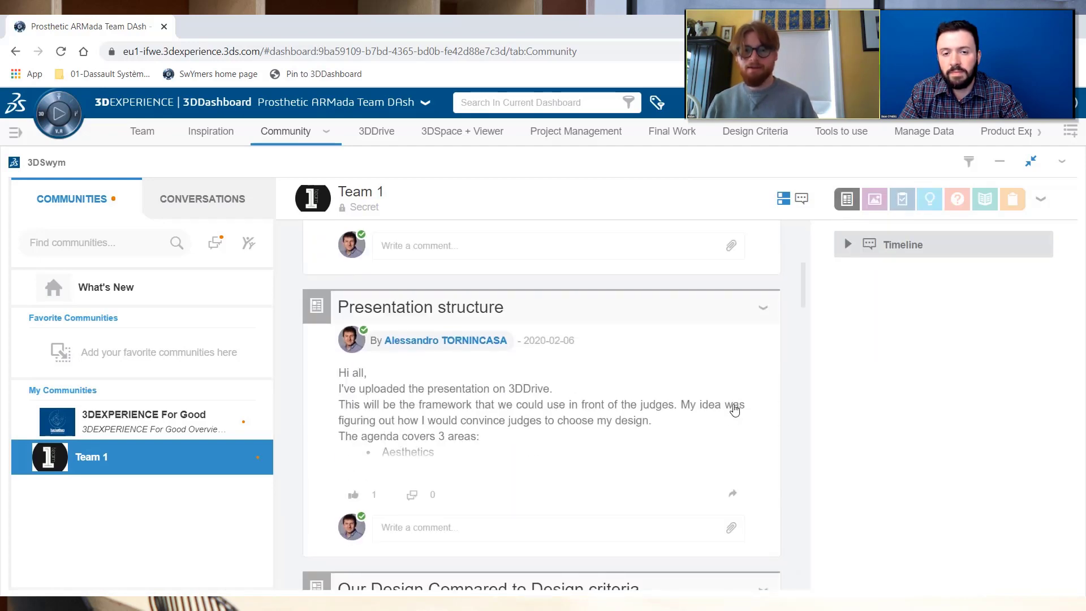
scroll(734, 408, "down", 1)
scroll(618, 433, "down", 5)
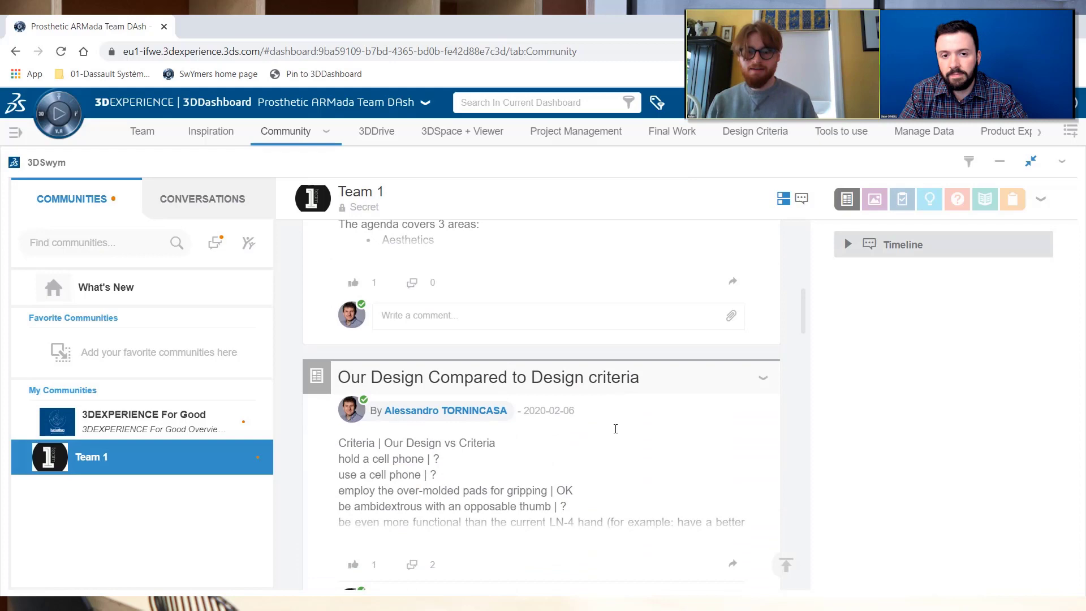
scroll(617, 433, "down", 8)
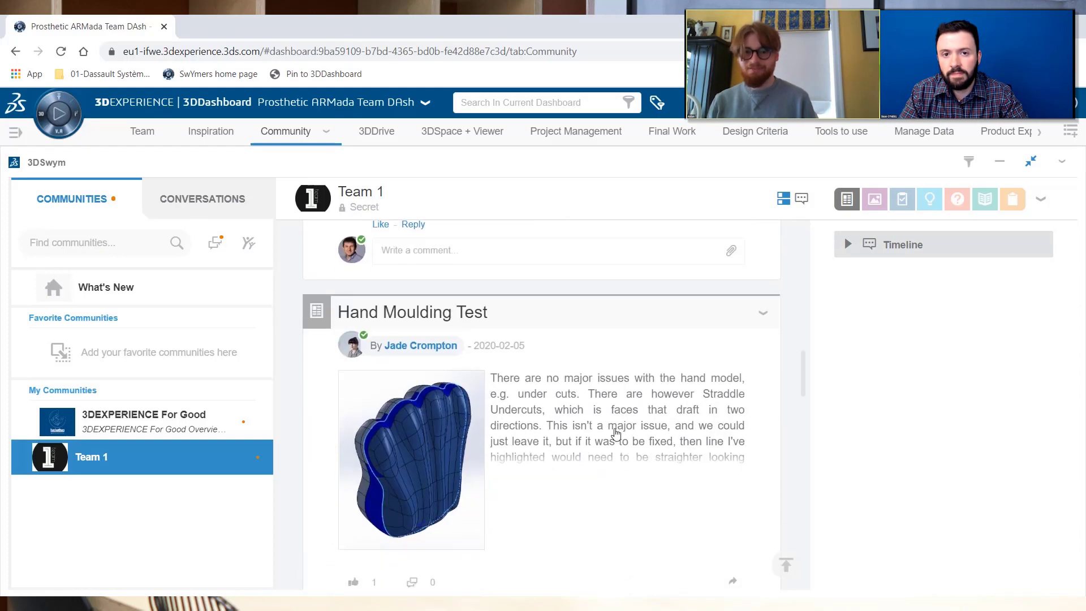
Browse the Team 1 posts from Hand Moulding Test to the Artwork material folder on 3DDrive post
scroll(617, 434, "down", 5)
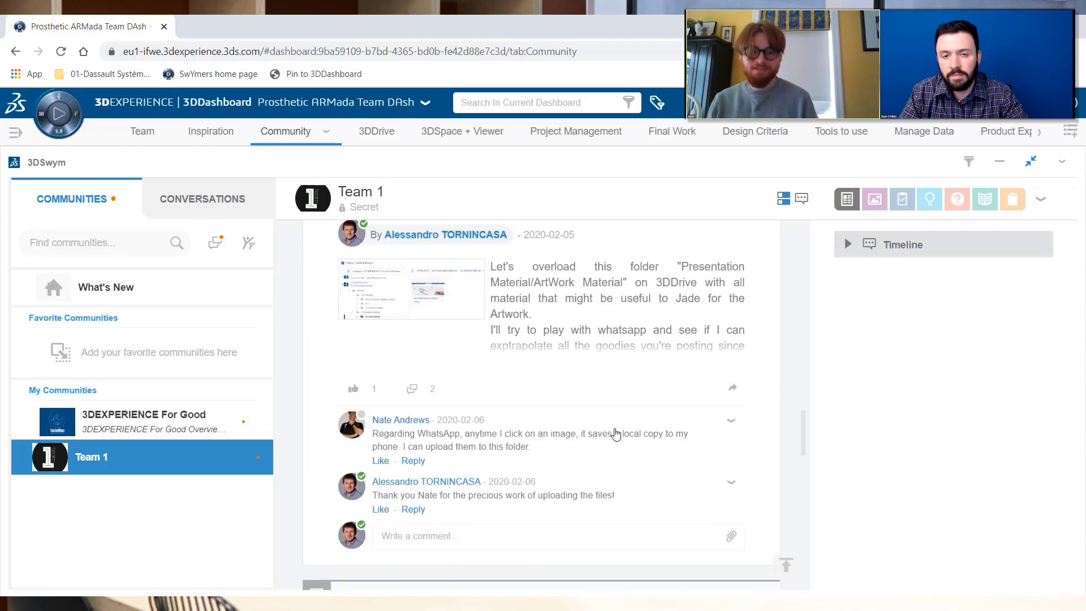
scroll(615, 429, "up", 1)
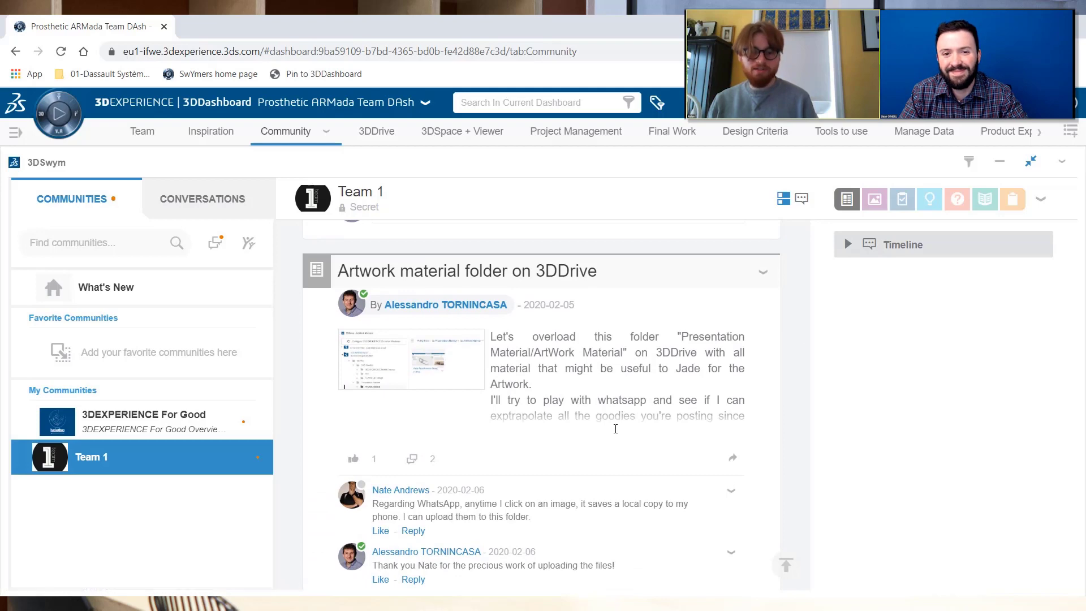
Inspect the SMALL.SLDPRT hand model on the 3DDrive dashboard page from several angles and display the viewer's Tools commands
left_click(373, 132)
left_click_drag(432, 427, 280, 562)
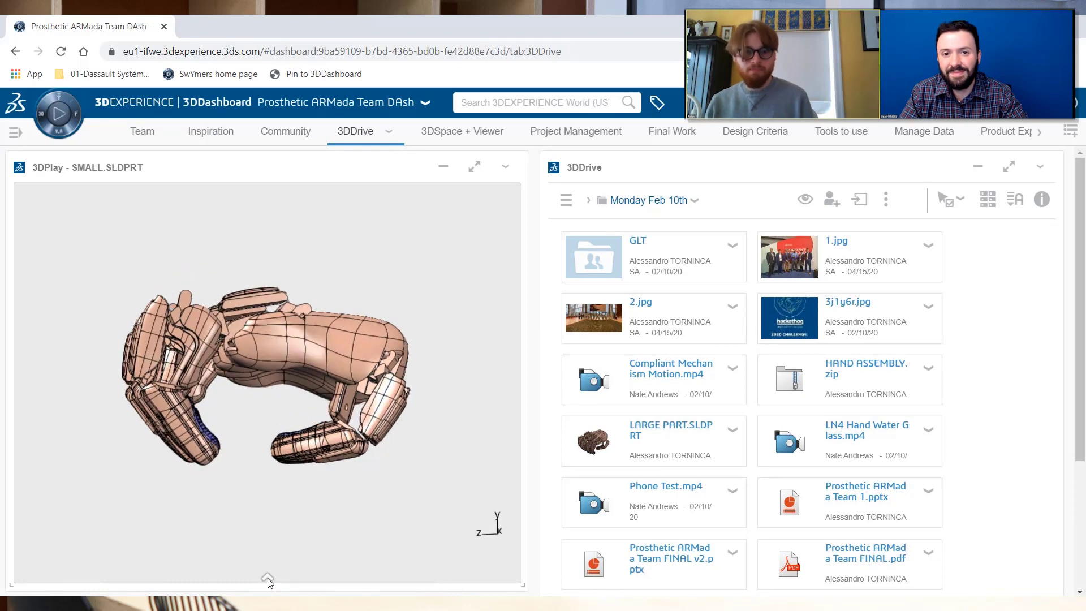
left_click(268, 580)
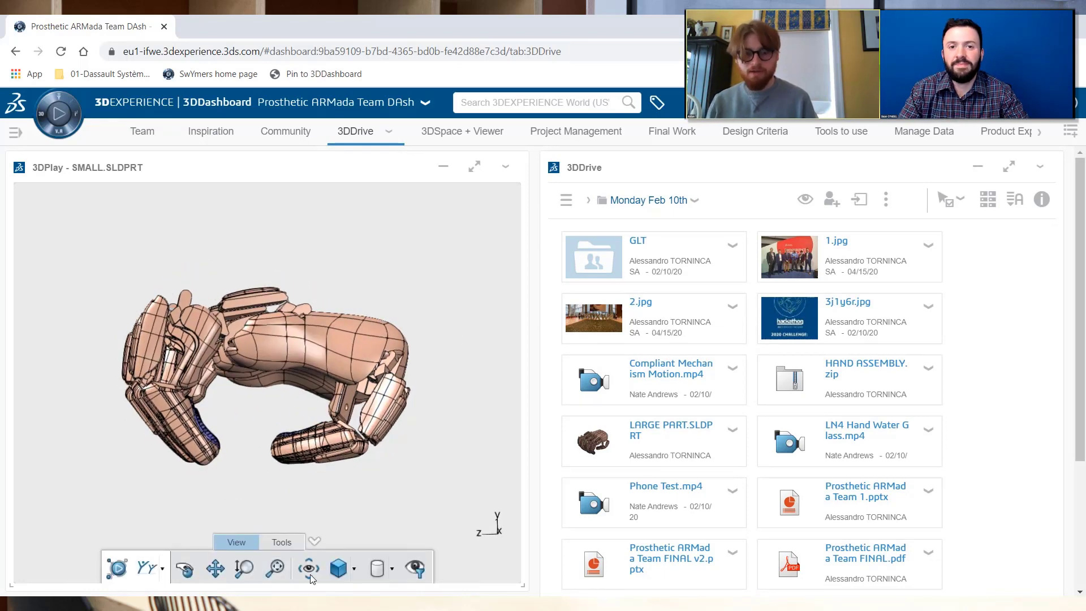
left_click(281, 545)
left_click_drag(408, 488, 417, 482)
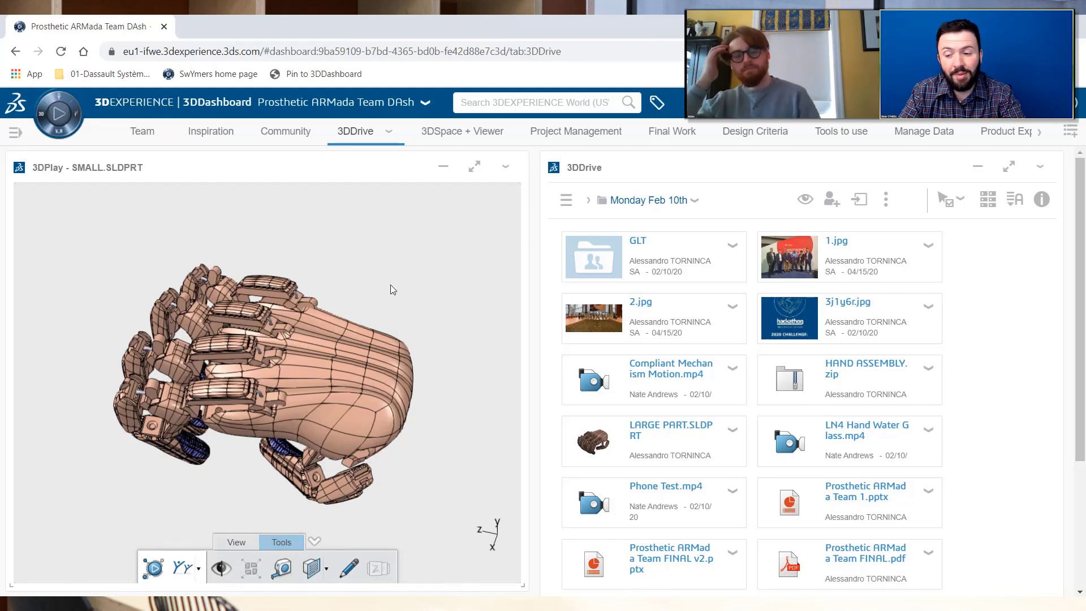
left_click_drag(405, 494, 447, 427)
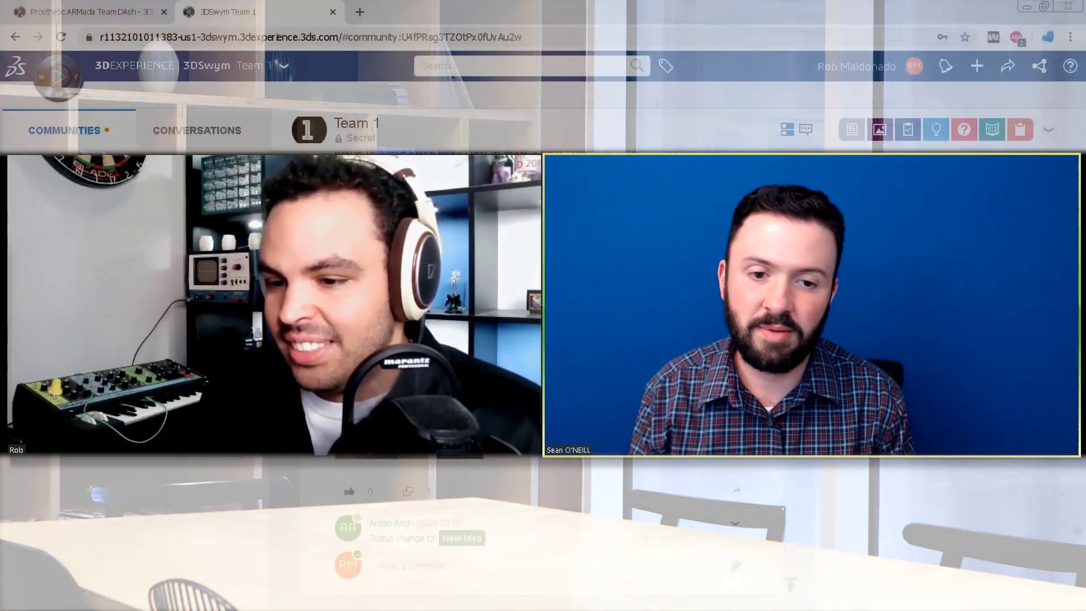
Browse the Team 1 community past Armada Assemble! and Finger Details to the Palm 1 Undercut Analysis for a mould post
scroll(651, 449, "down", 10)
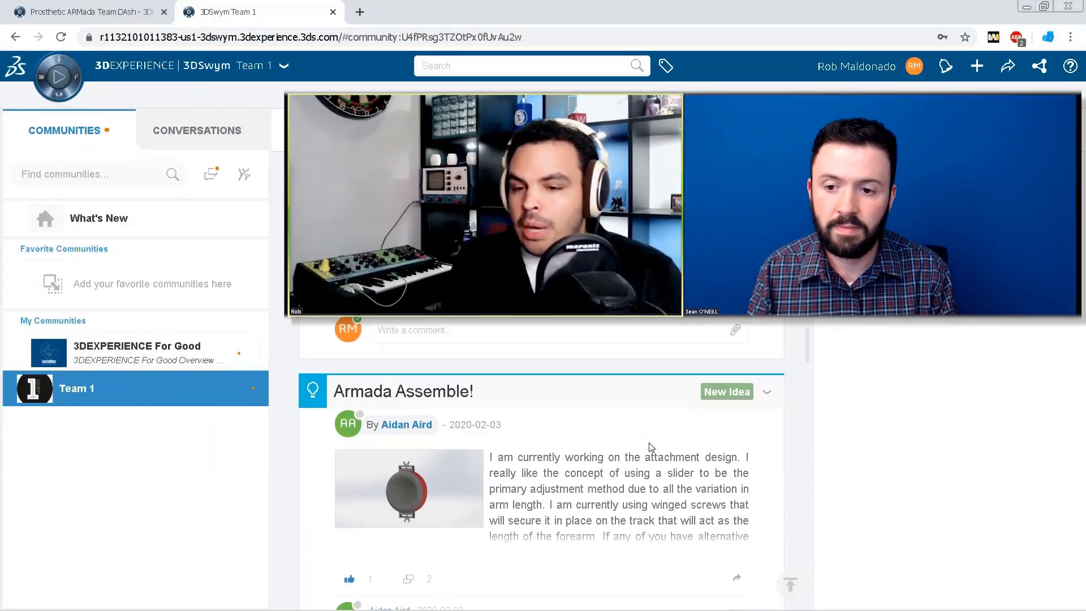
scroll(651, 448, "down", 3)
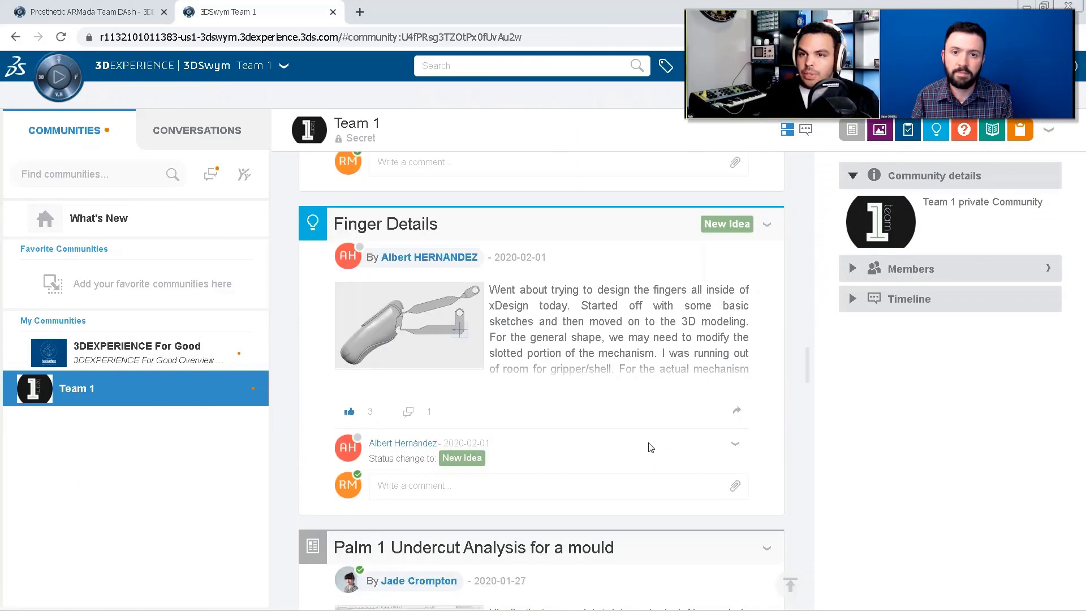
scroll(612, 446, "down", 1)
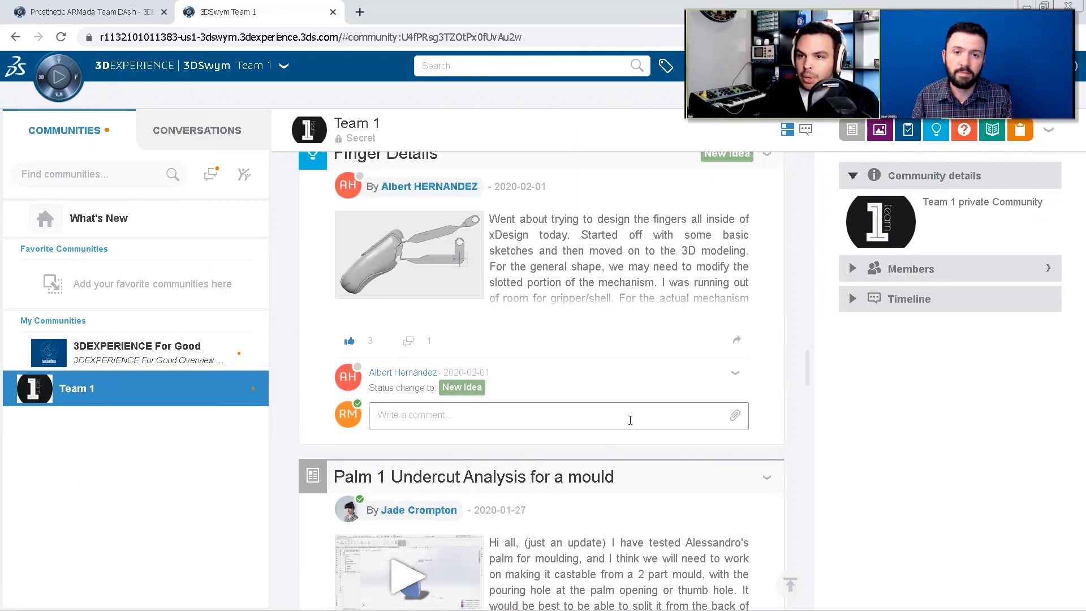
scroll(630, 420, "down", 5)
scroll(682, 423, "up", 1)
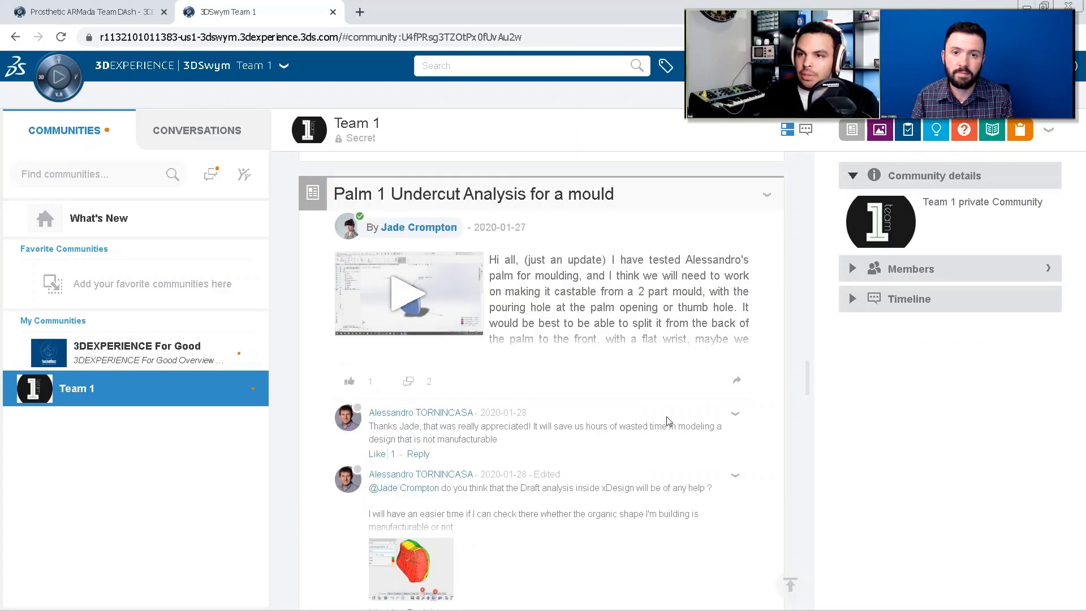
Open the full Palm 1 Undercut Analysis for a mould post and play its embedded video
left_click(649, 340)
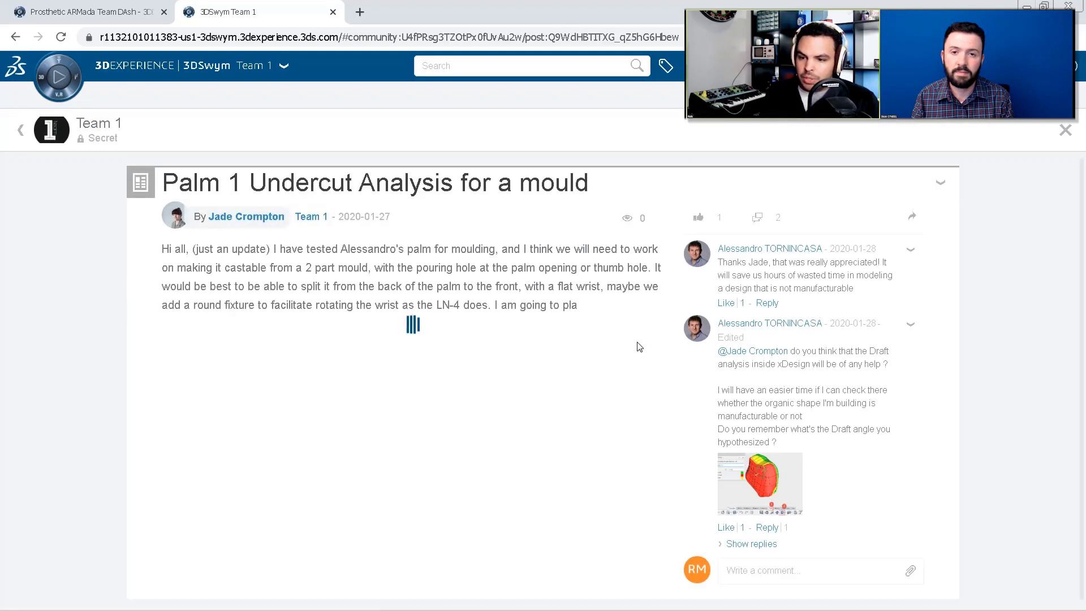
scroll(489, 297, "down", 1)
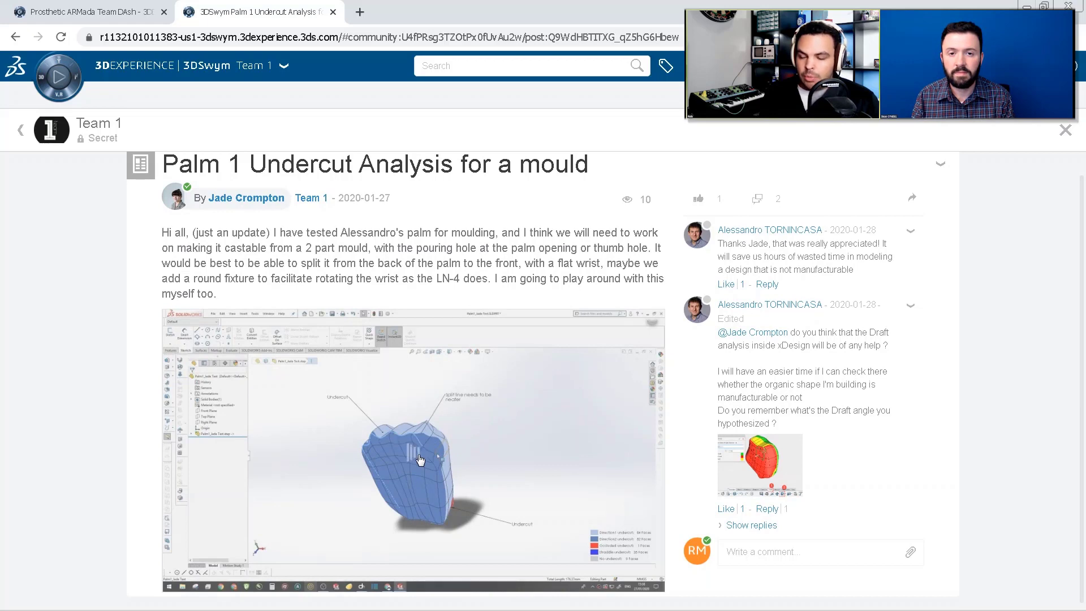
left_click(420, 460)
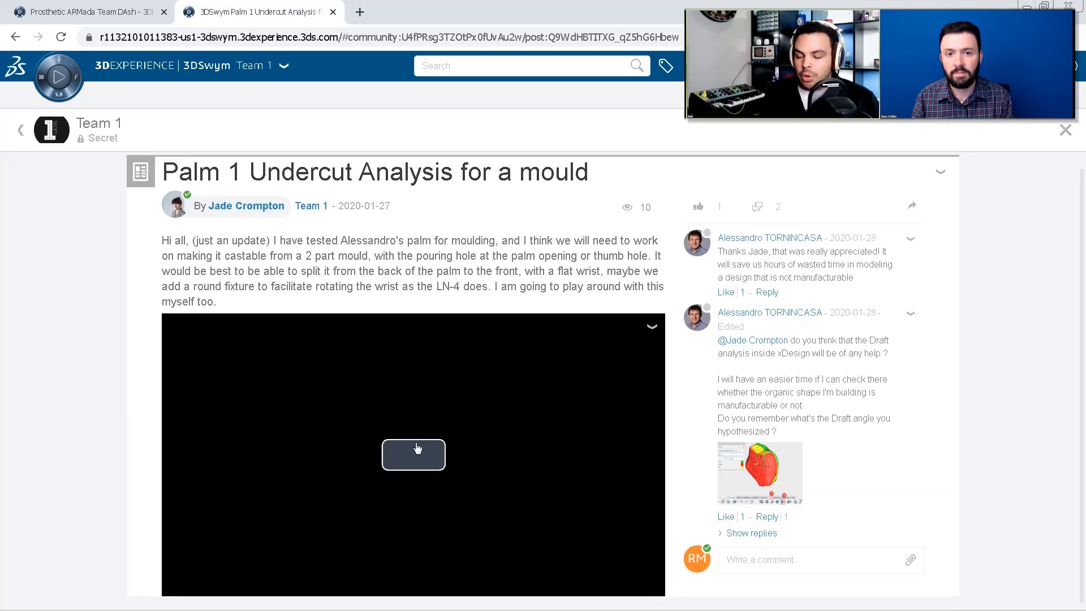